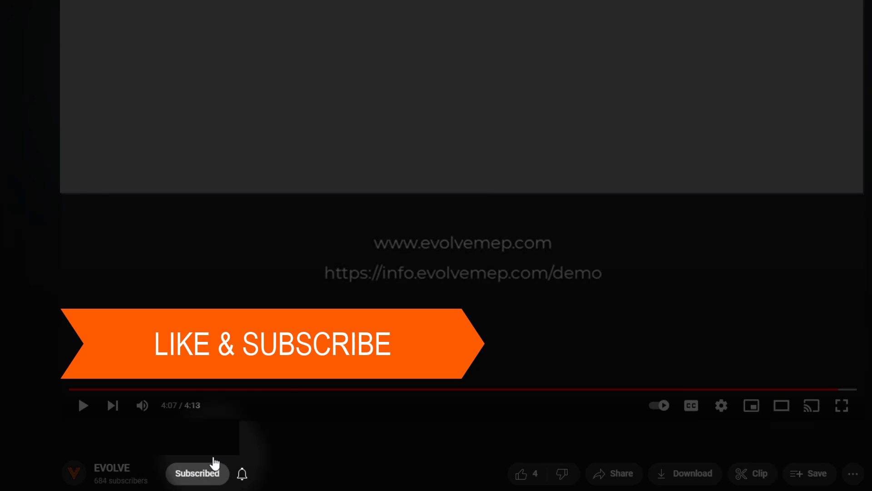
Detach the EVOLVE Utilities panel from the ribbon so it floats over the 3D view
click(523, 474)
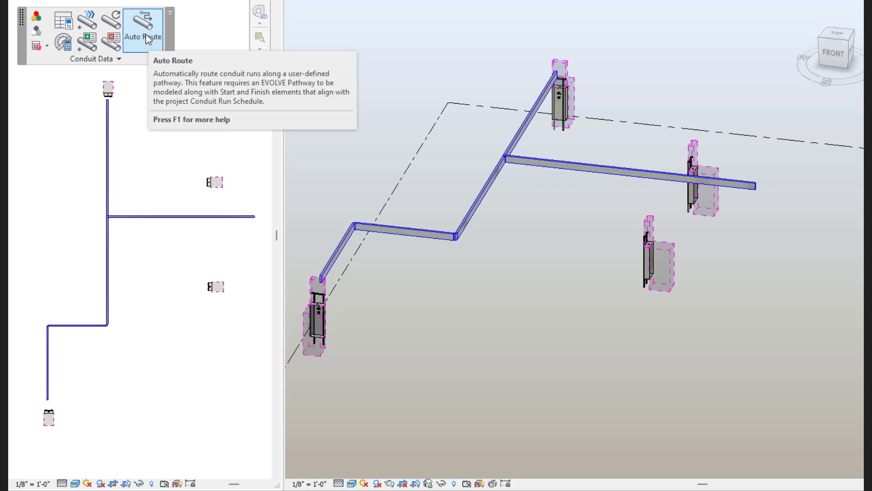
click(145, 34)
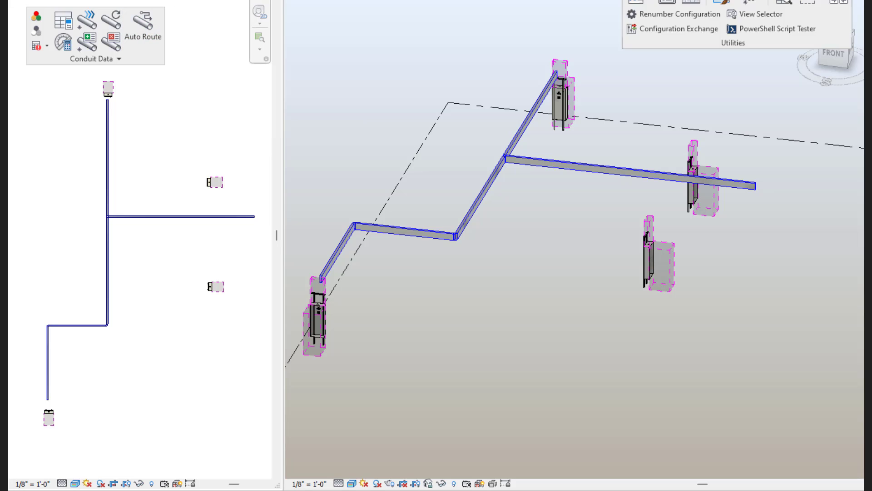
drag(682, 15, 320, 34)
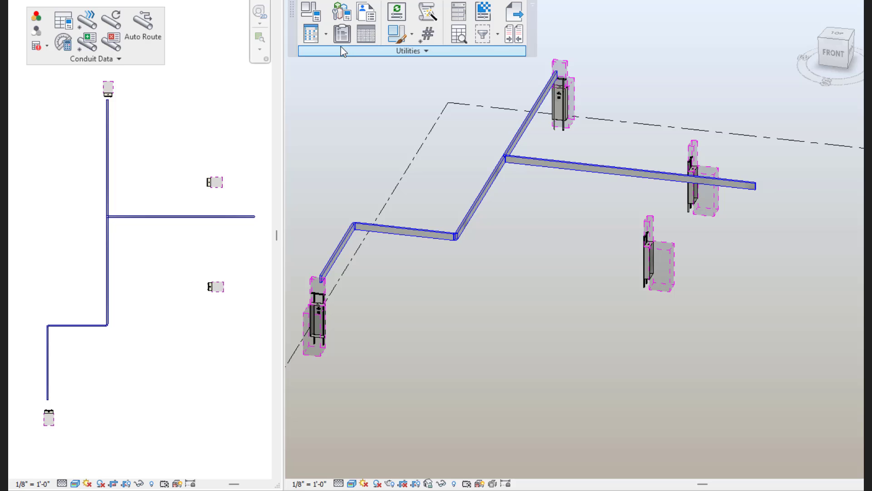
click(309, 12)
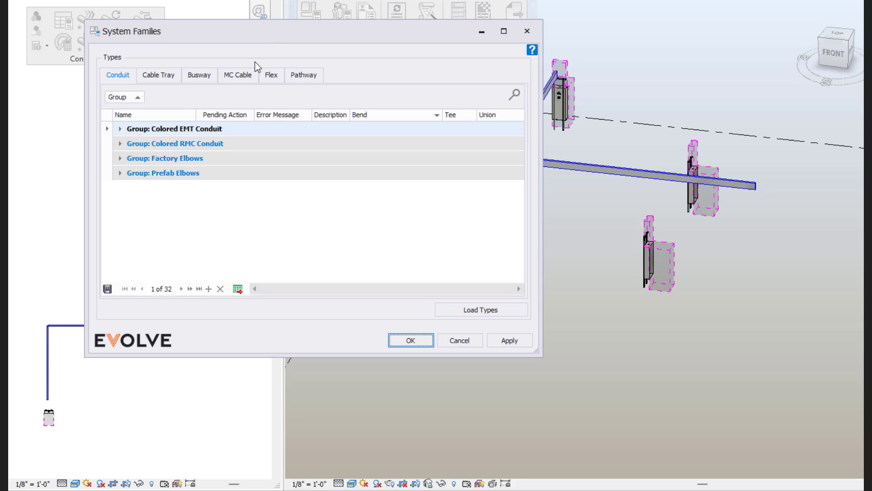
click(303, 75)
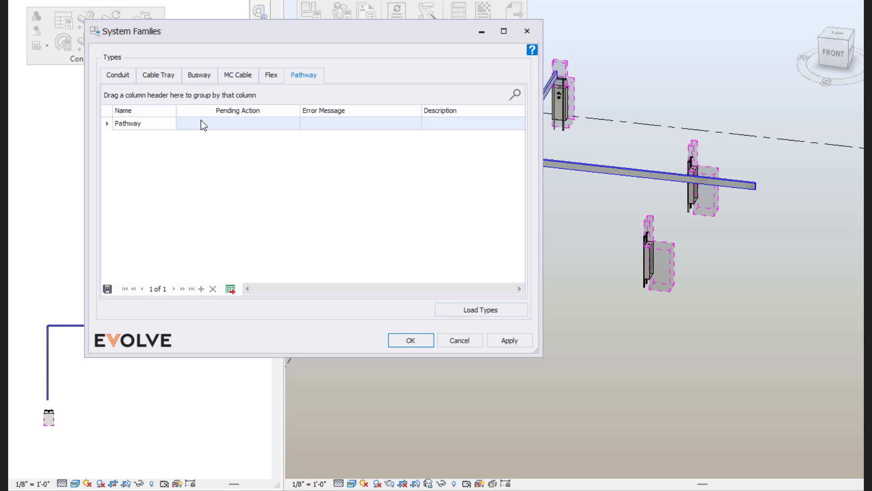
click(416, 337)
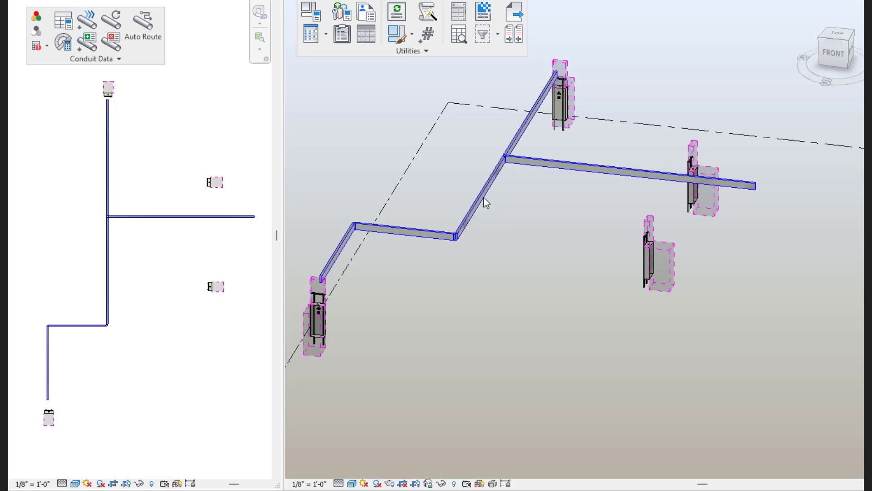
Redock the Utilities panel, then review the Conduit Run Schedule and close it without saving
click(534, 8)
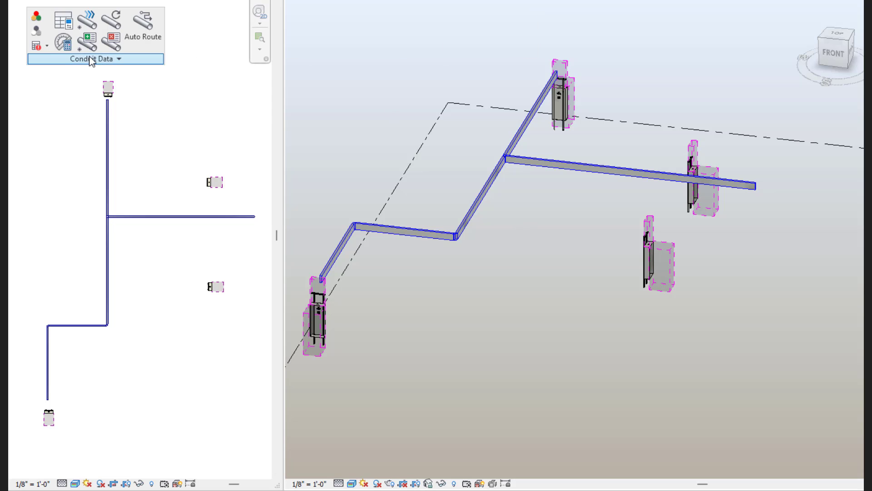
click(66, 23)
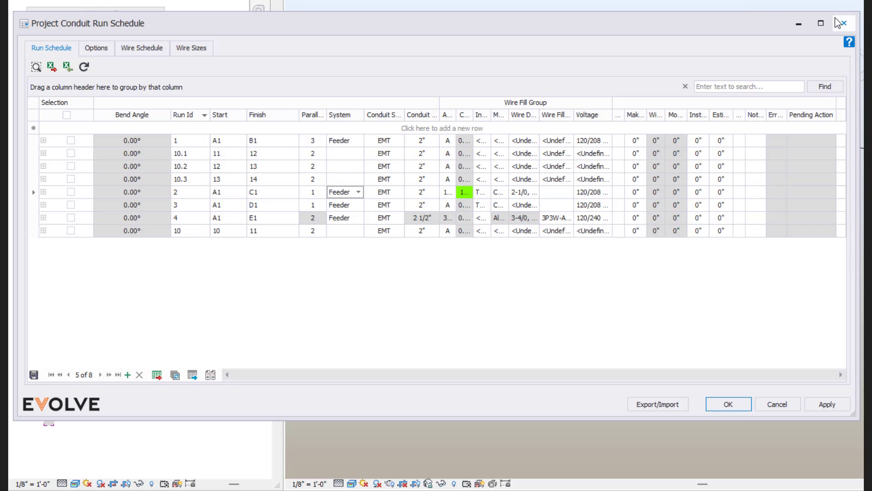
click(845, 26)
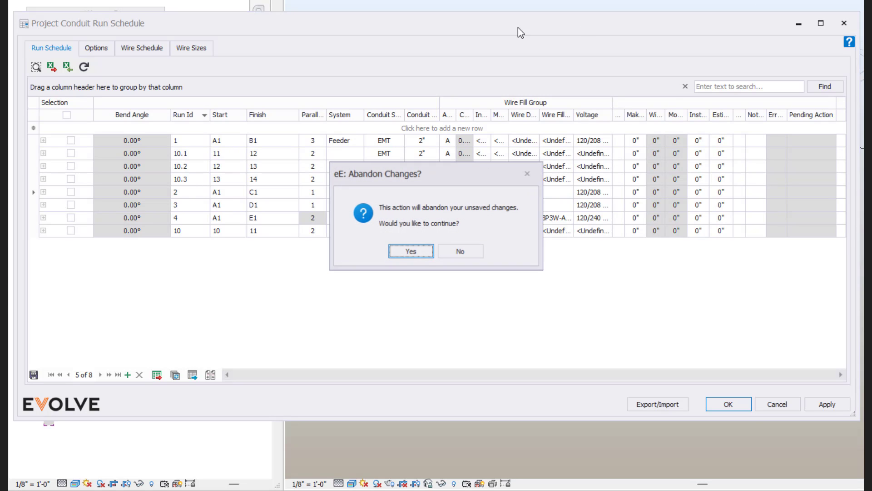
click(411, 251)
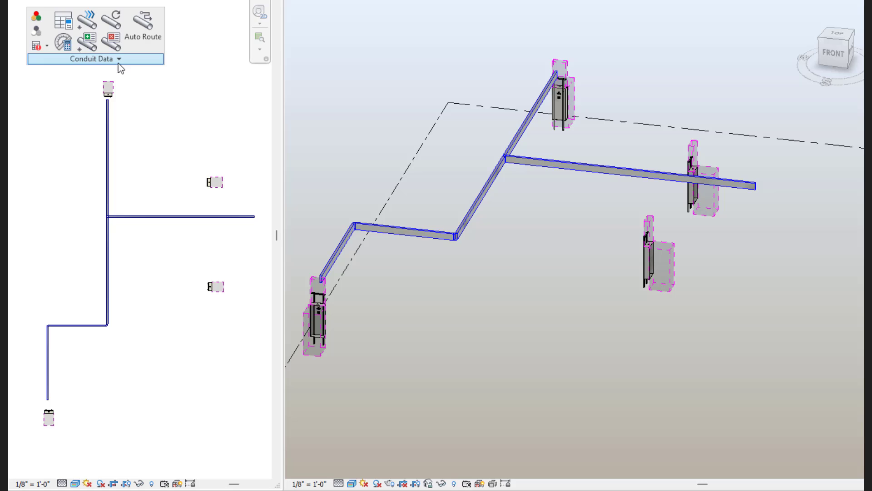
In Auto Route Settings, use 100' pathway distance, 2" spacing and the Equipment_Id parameter
click(117, 60)
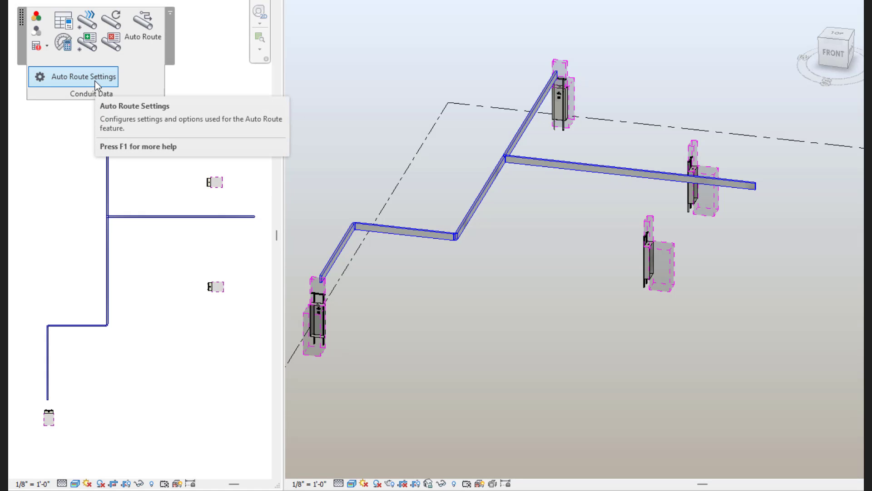
click(83, 77)
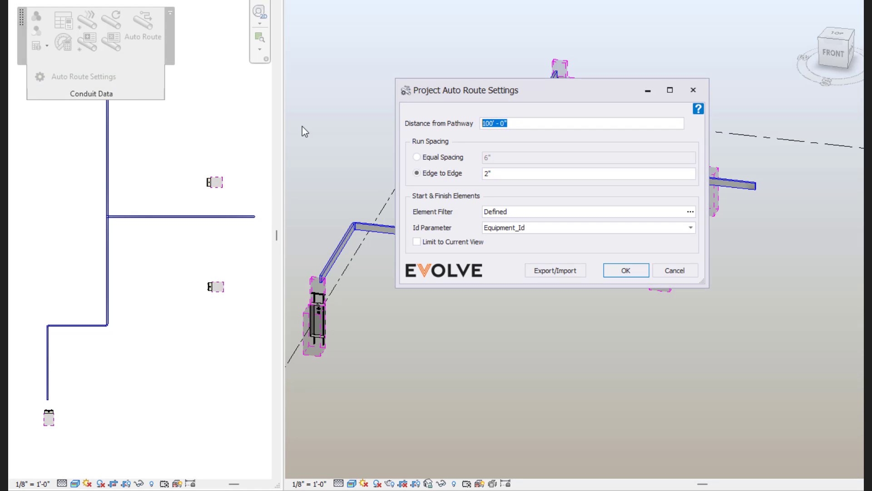
click(519, 123)
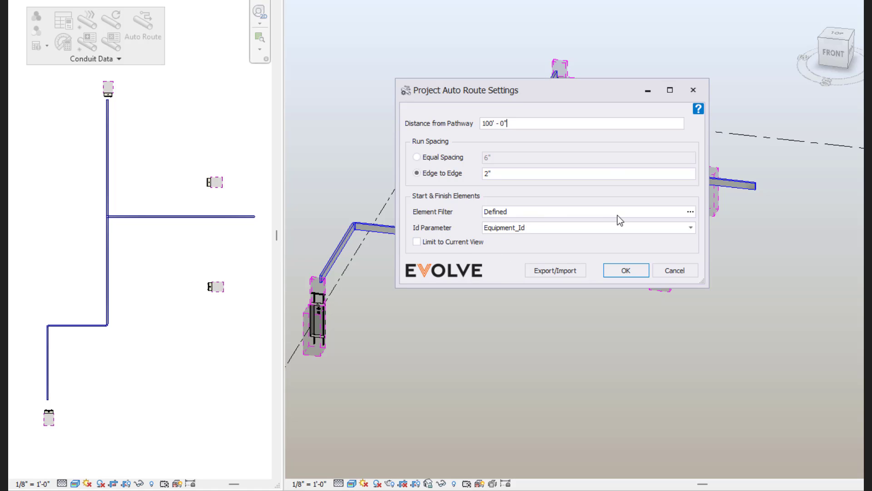
click(691, 212)
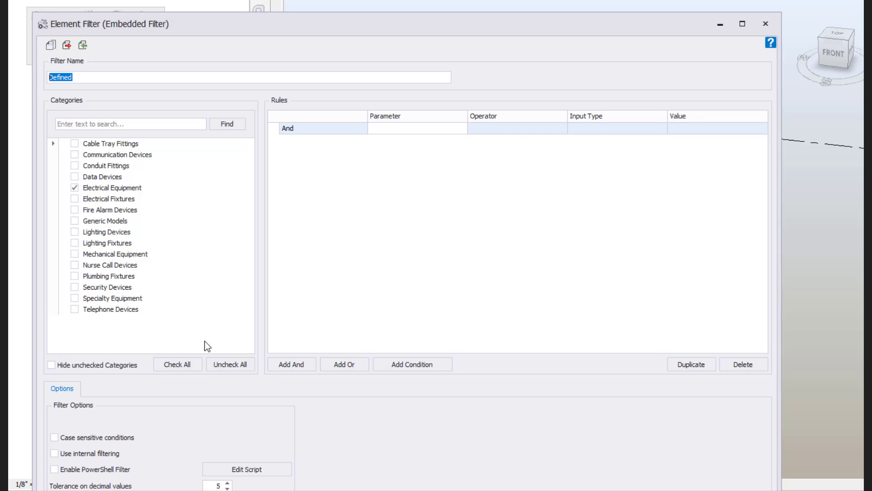
Check All categories in the Auto Route start and finish element filter
click(177, 365)
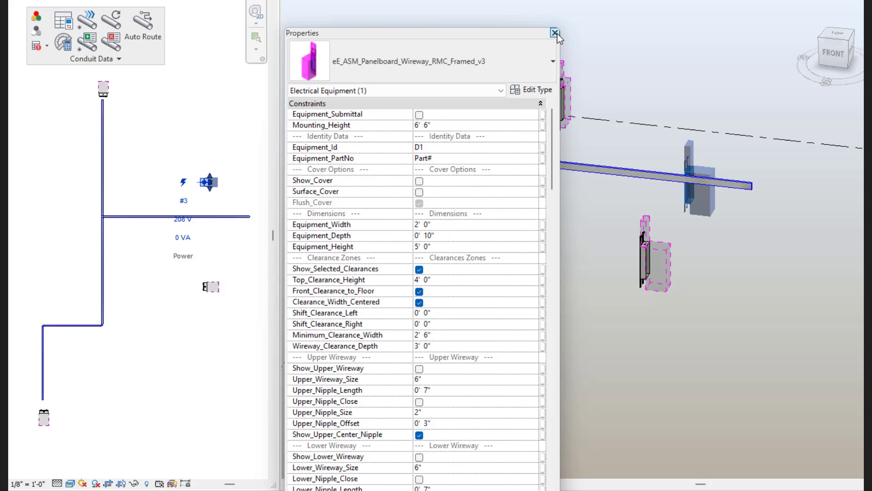
Check panel A1's properties, then review the Conduit Run Schedule without saving and deselect
click(104, 90)
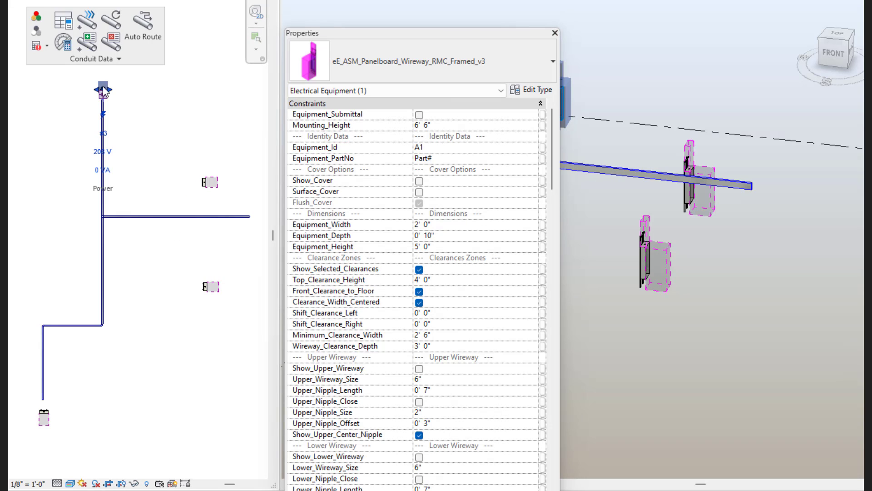
click(554, 33)
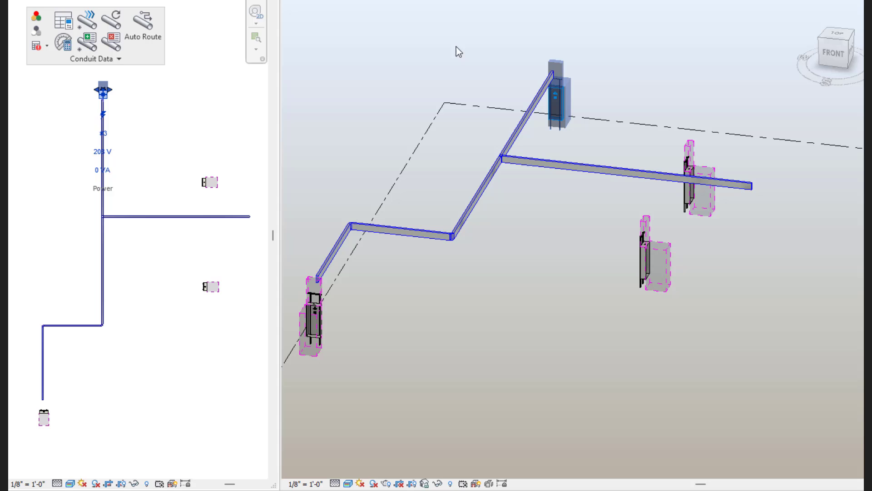
click(62, 21)
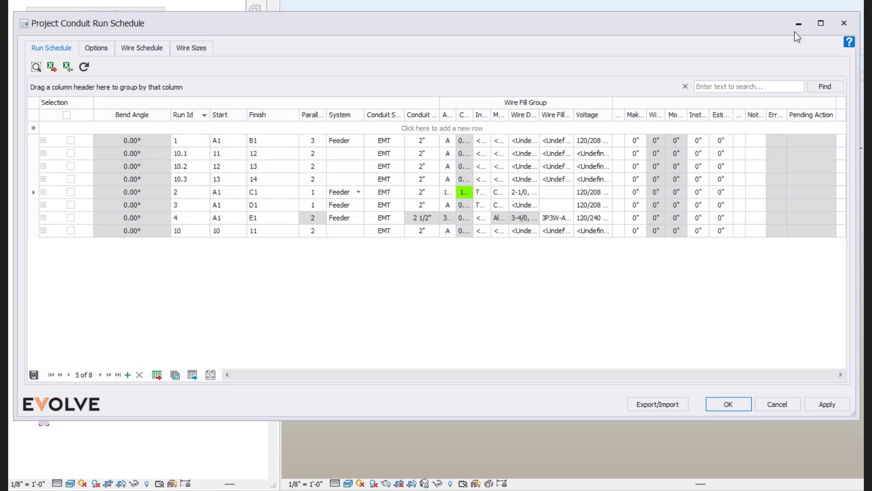
click(843, 24)
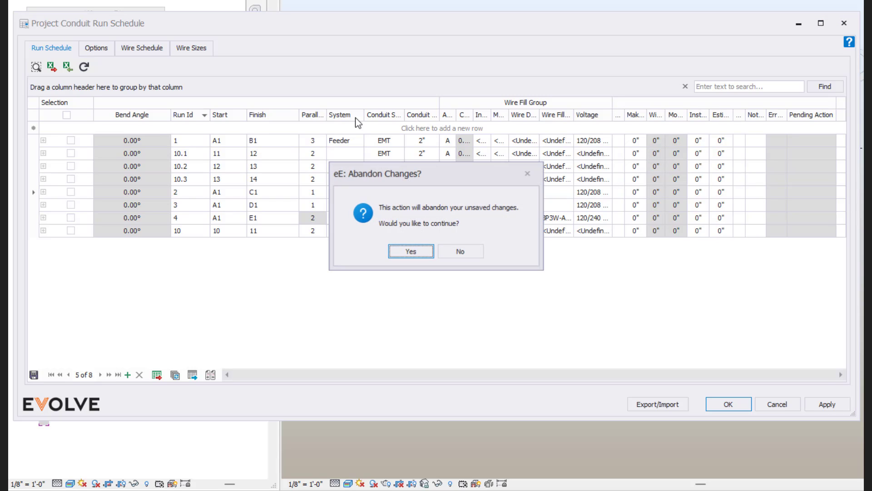
click(414, 251)
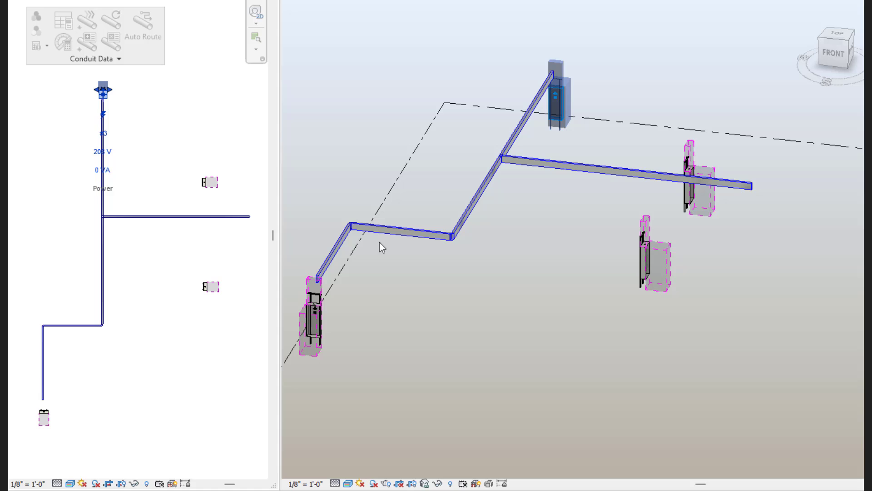
click(164, 138)
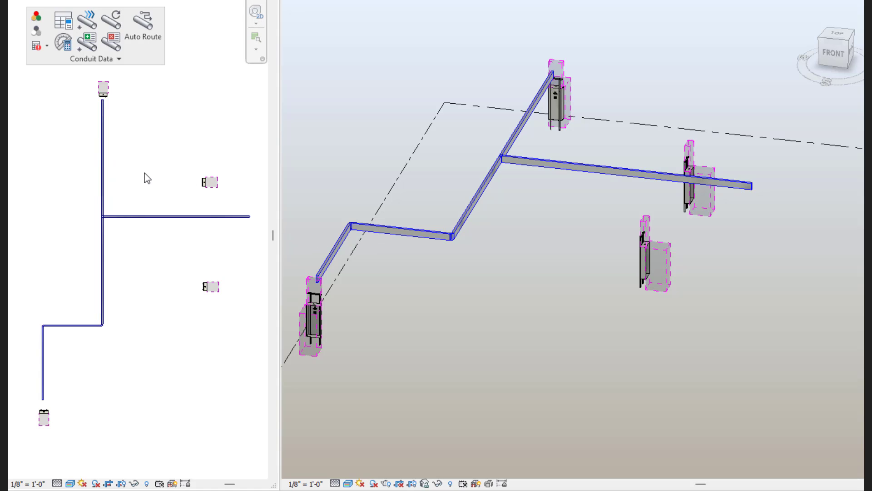
Auto-route runs 1–3 from A1 to B1, C1 and D1 along the pathway, extended to equipment
click(162, 26)
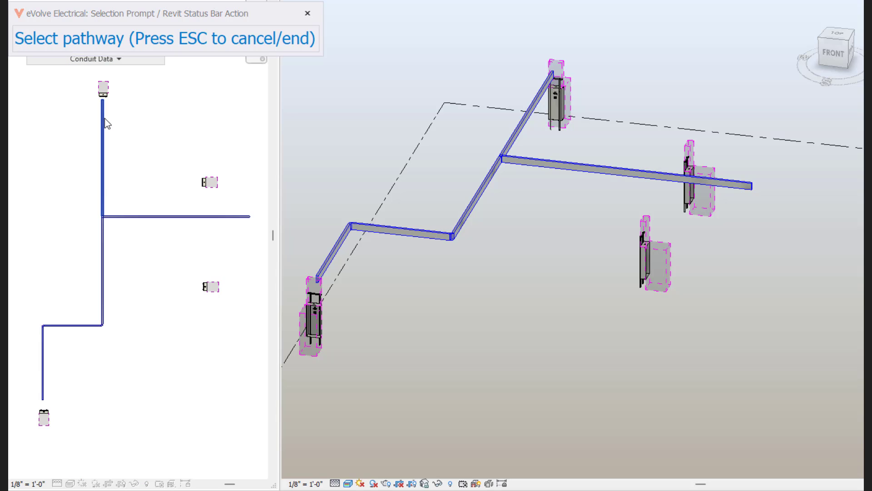
key(Escape)
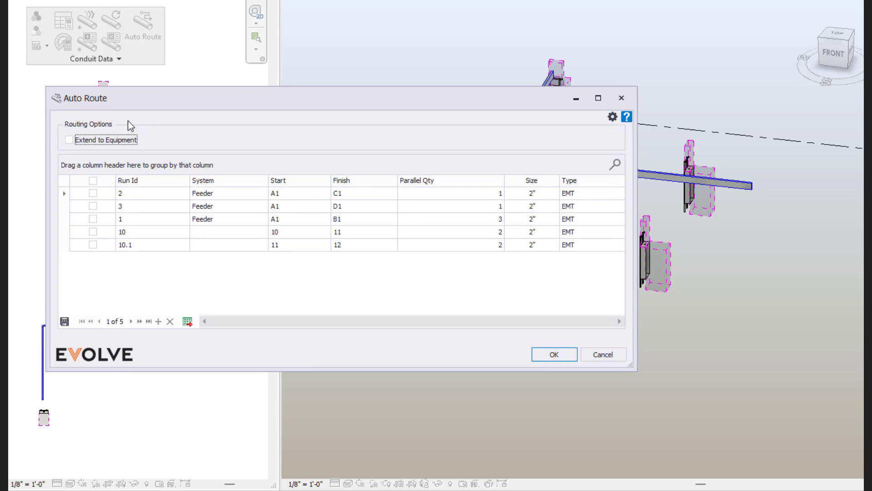
click(69, 140)
click(93, 219)
click(93, 193)
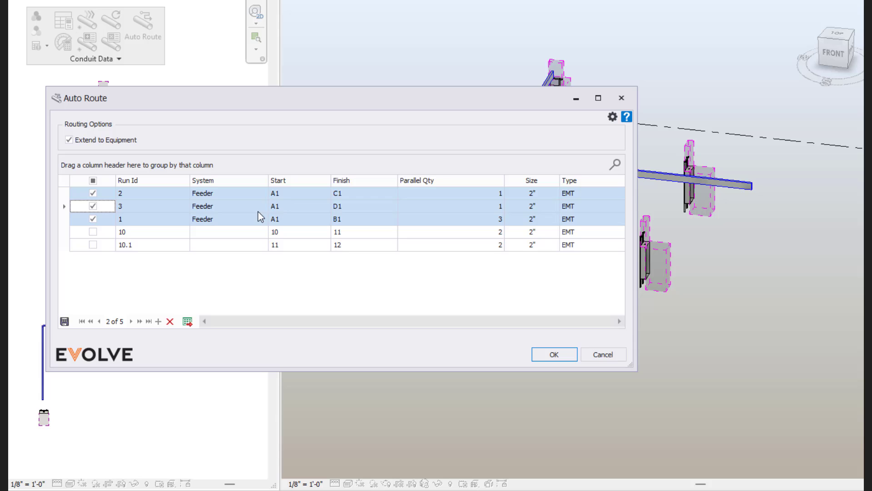
drag(297, 95, 388, 96)
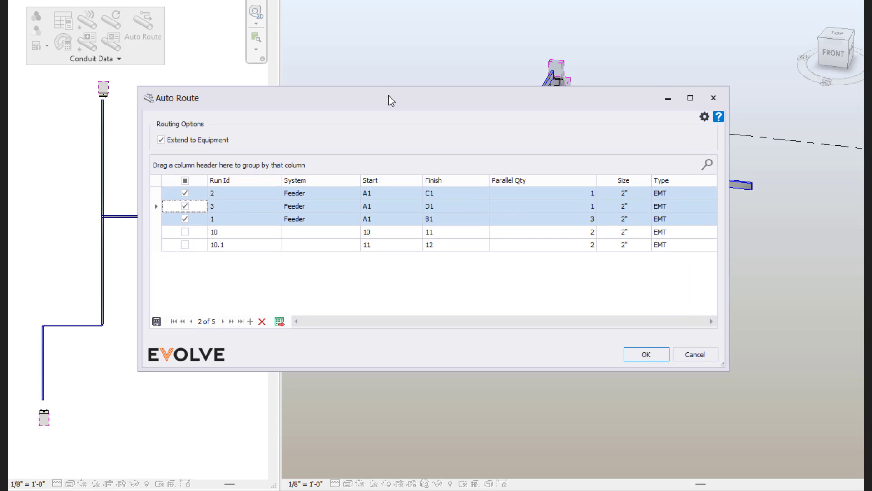
drag(196, 98, 349, 99)
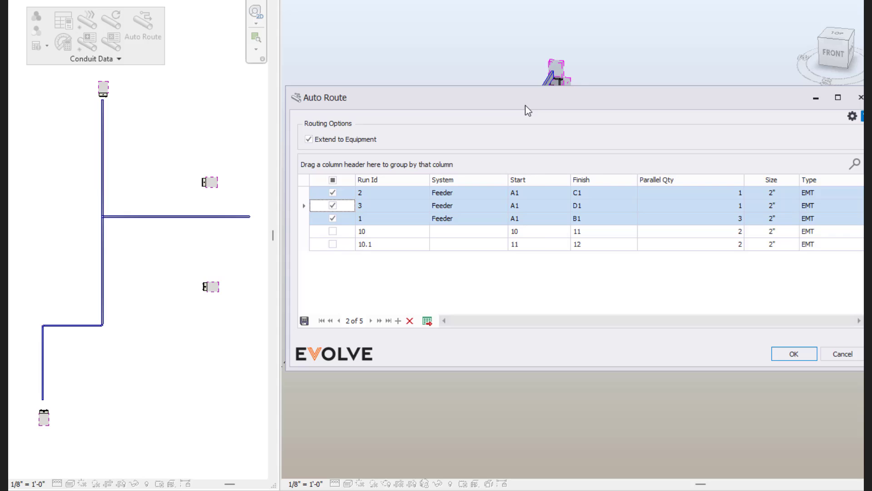
drag(528, 103, 422, 90)
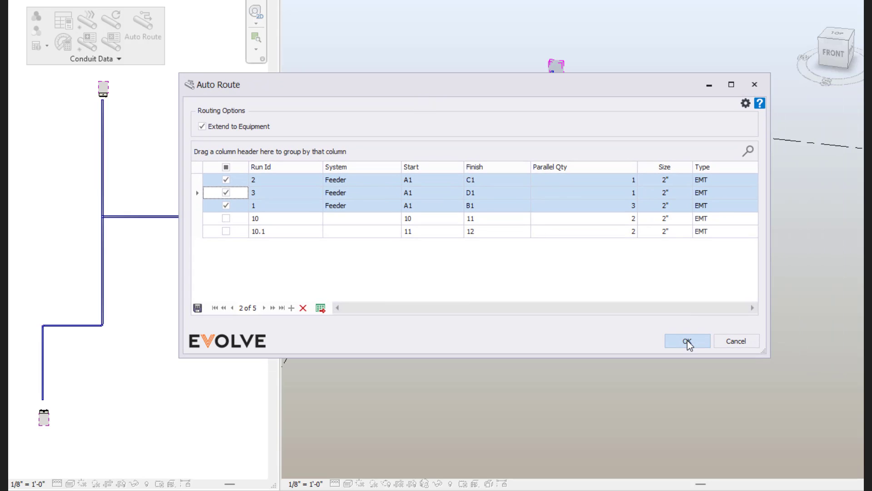
click(688, 341)
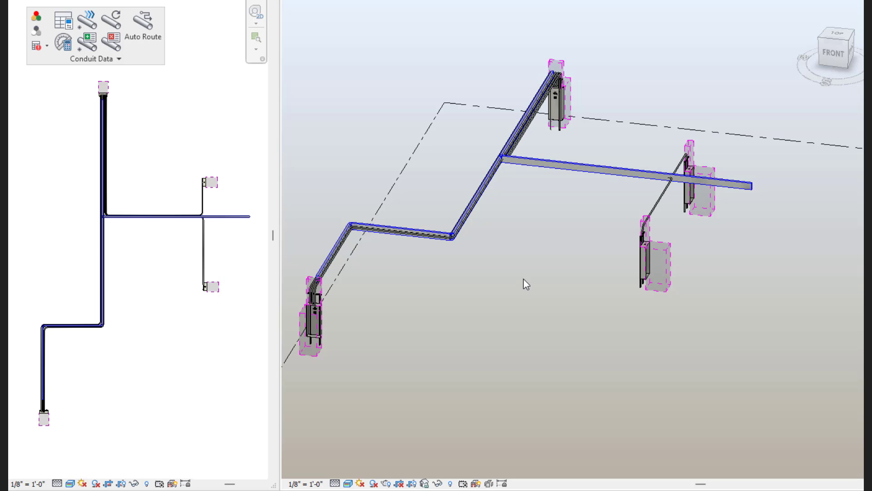
scroll(596, 123, up, 3)
scroll(529, 81, up, 3)
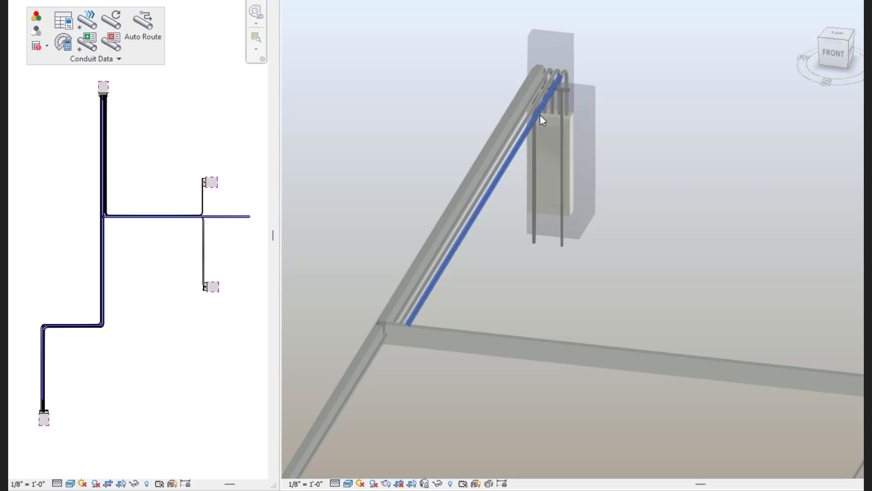
scroll(540, 115, up, 2)
scroll(537, 97, up, 2)
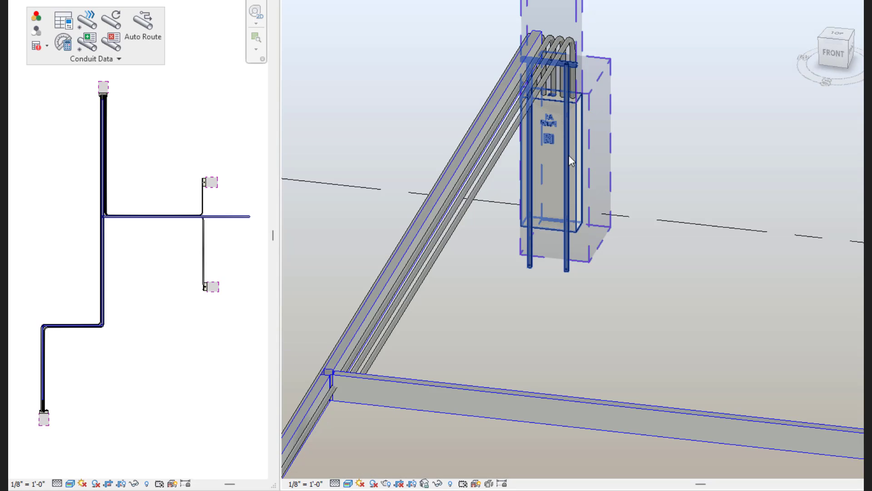
scroll(558, 253, down, 4)
scroll(518, 198, up, 2)
scroll(518, 198, down, 2)
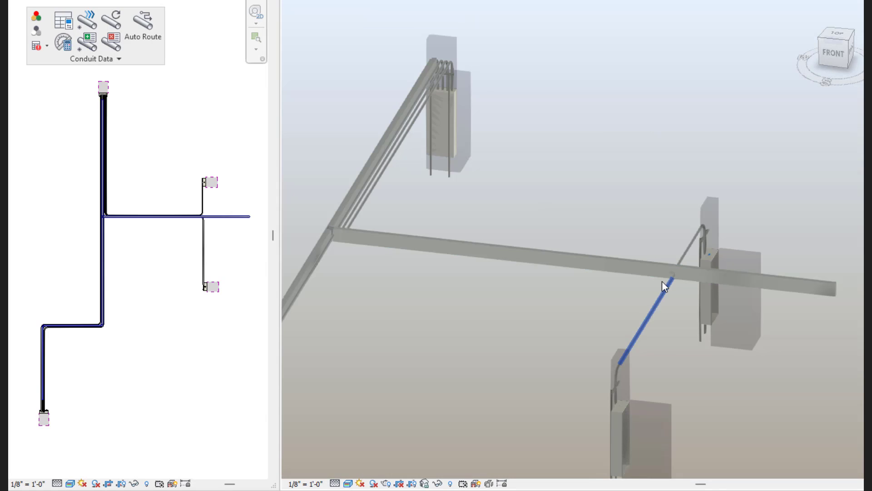
mouse_move(520, 209)
middle_down()
mouse_move(634, 153)
mouse_move(582, 154)
middle_up()
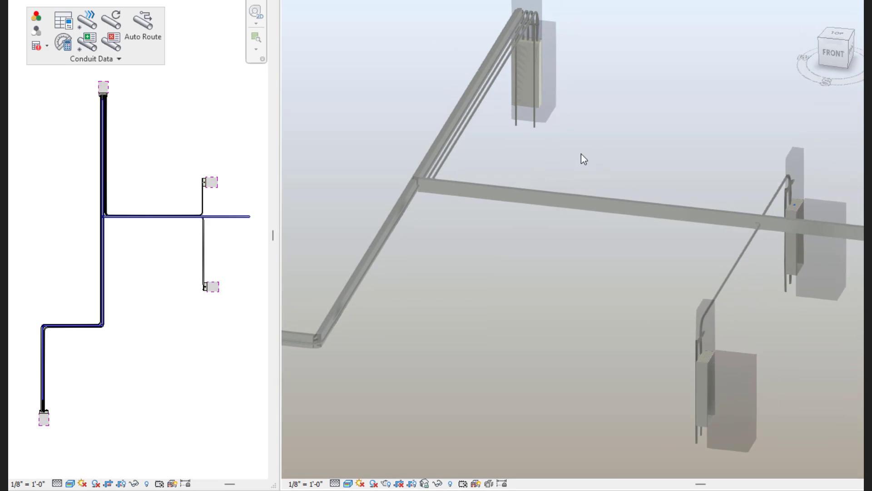
Delete the EVOLVE pathway from the 3D view and dock the floating Quick Tools panel
mouse_move(544, 191)
shift+middle_down()
mouse_move(455, 215)
mouse_move(481, 199)
shift+middle_up()
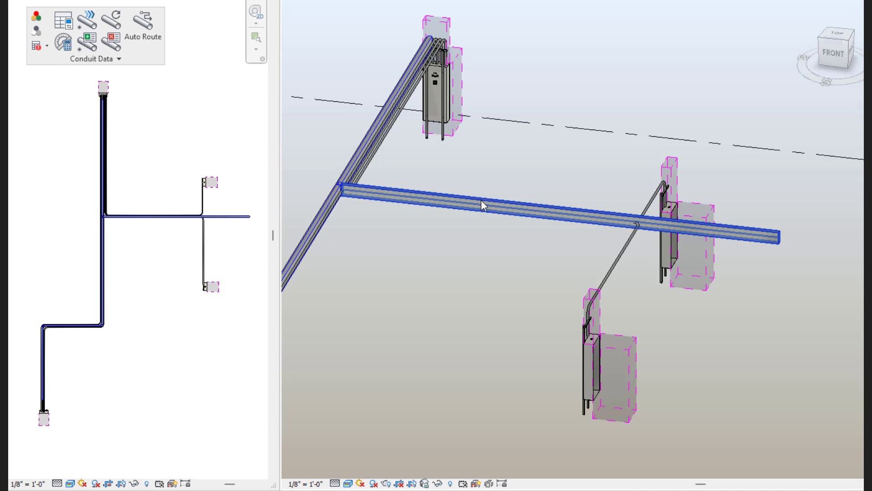
click(481, 201)
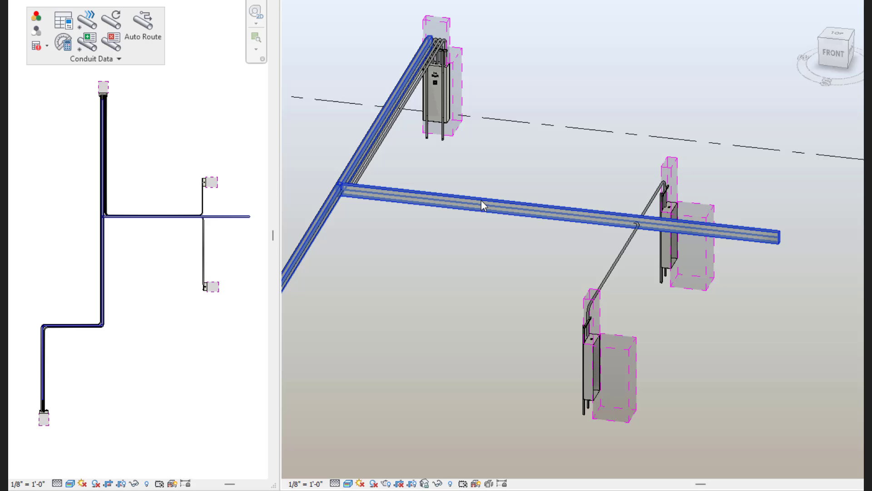
key(Delete)
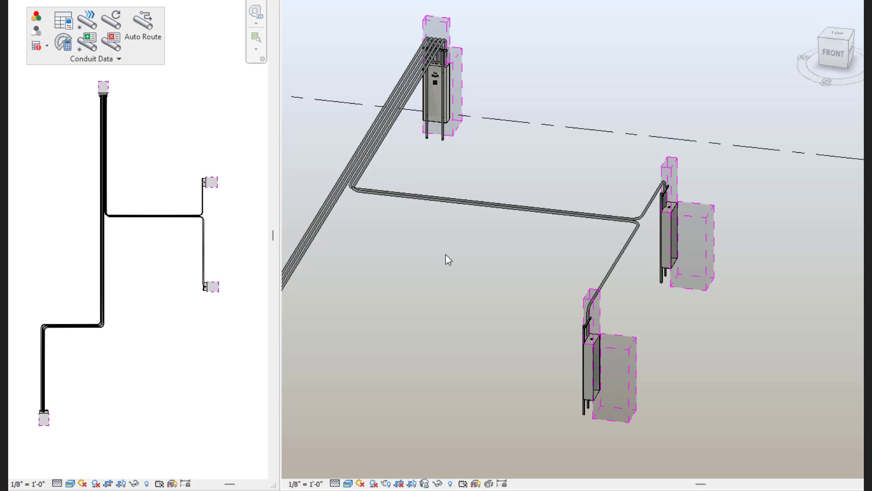
mouse_move(403, 253)
middle_down()
mouse_move(477, 276)
mouse_move(473, 307)
middle_up()
scroll(464, 253, up, 2)
scroll(422, 205, up, 4)
scroll(464, 200, up, 2)
scroll(464, 200, up, 4)
scroll(474, 278, up, 2)
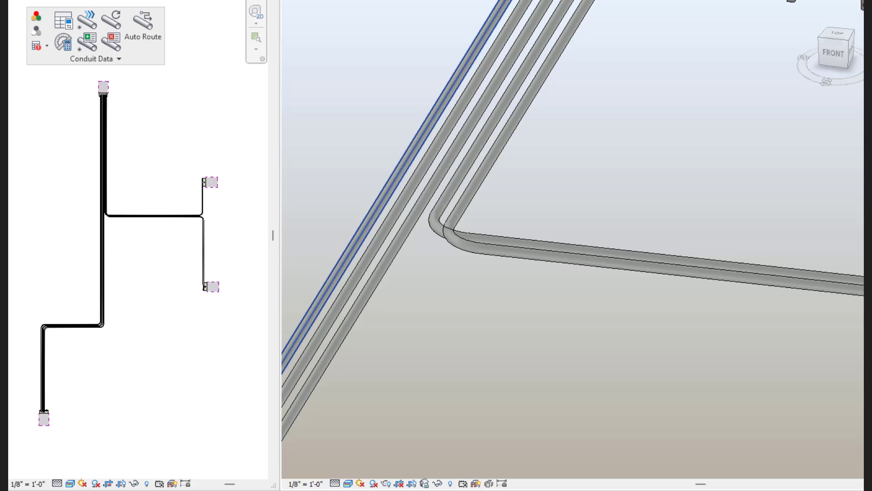
drag(228, 89, 146, 119)
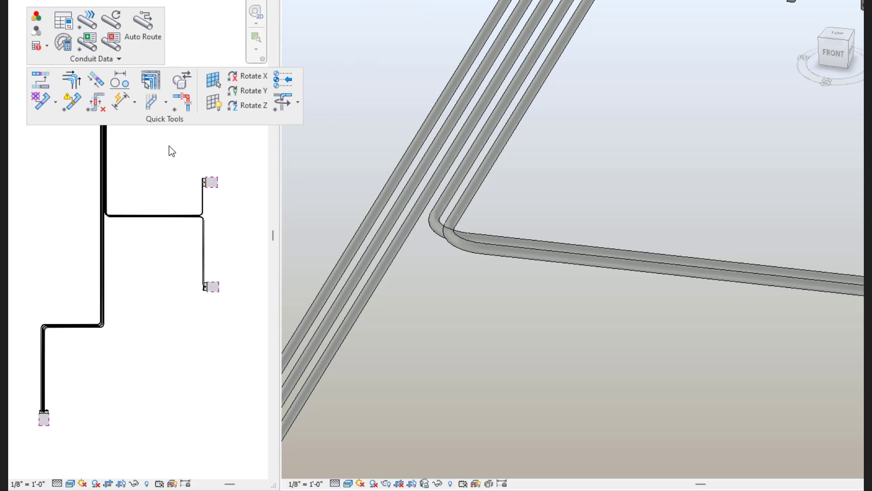
Use Quick Tools Element Swap to exchange the two conduits at the bend
click(183, 80)
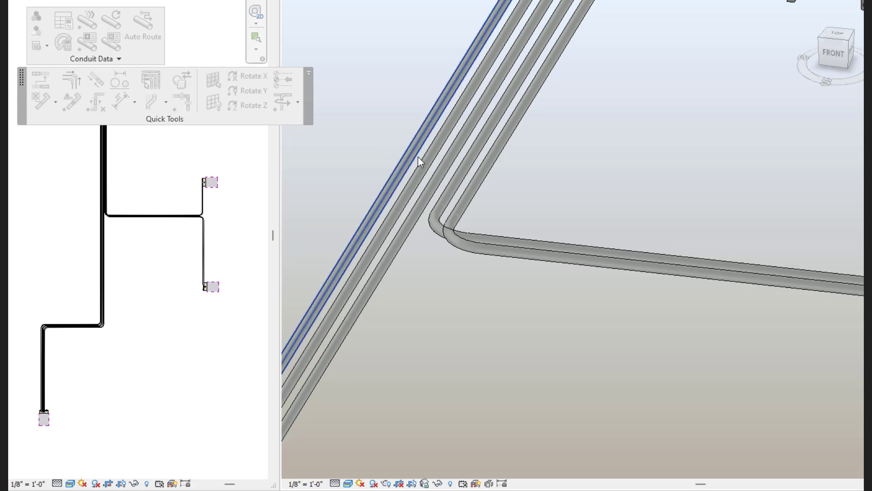
click(478, 187)
click(451, 172)
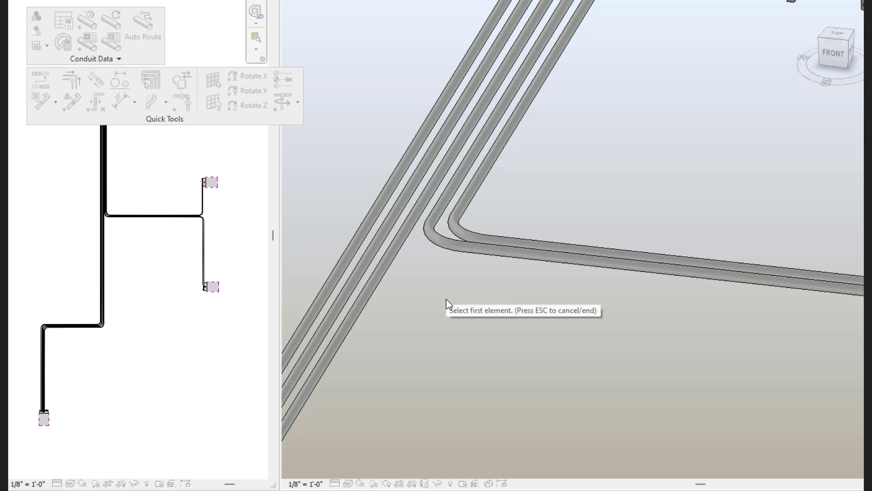
key(Escape)
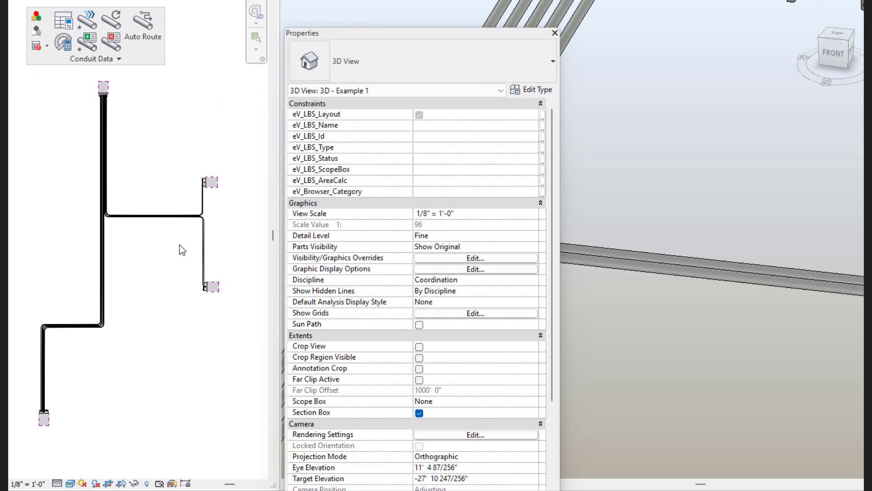
click(179, 245)
click(204, 199)
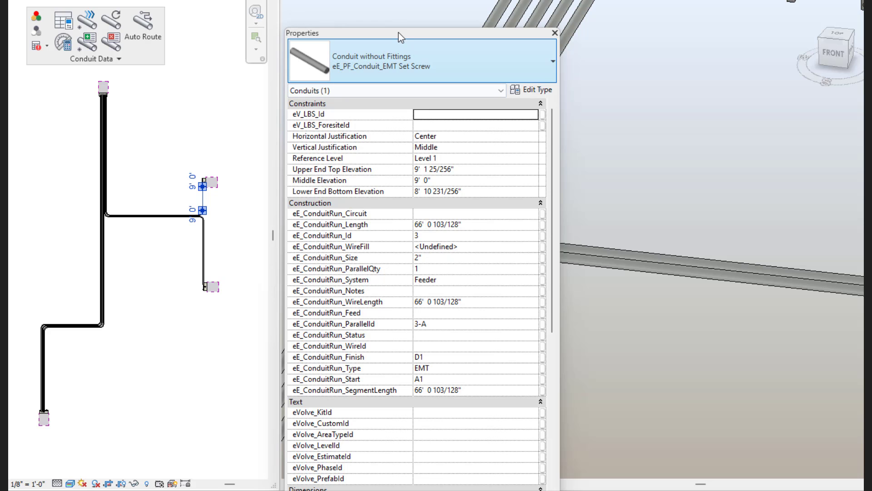
drag(400, 33, 652, 26)
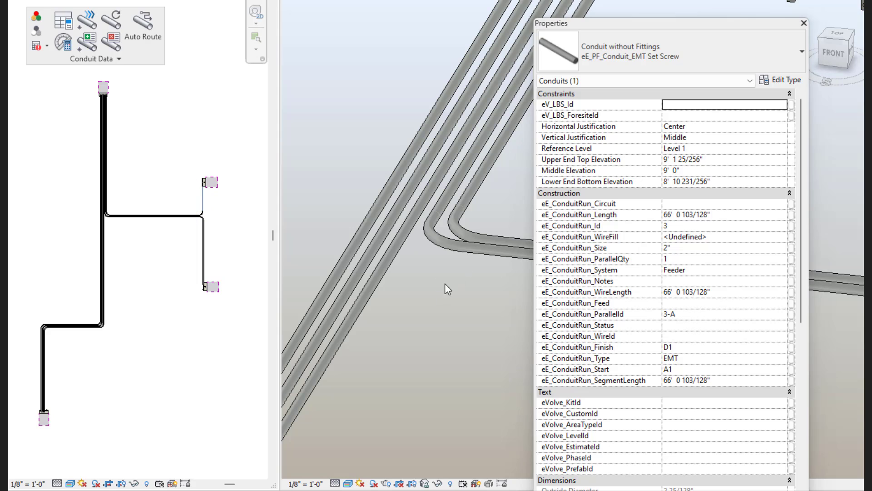
middle_drag(500, 220, 440, 279)
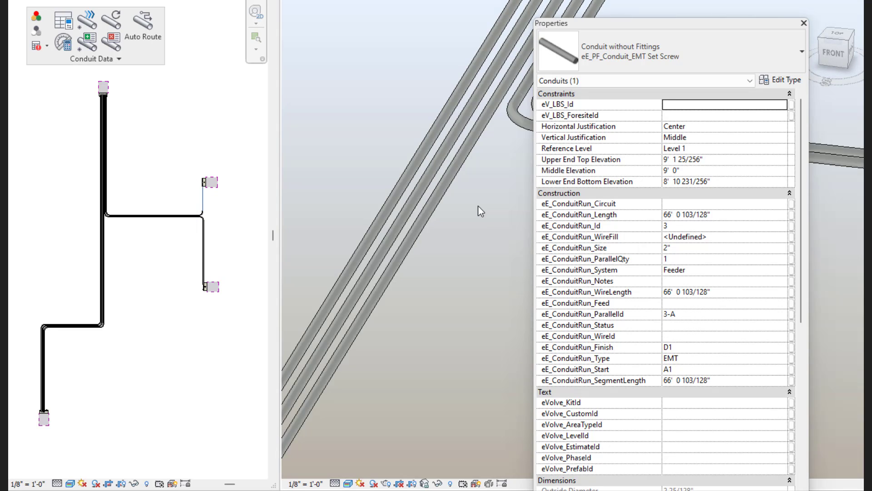
scroll(477, 207, down, 2)
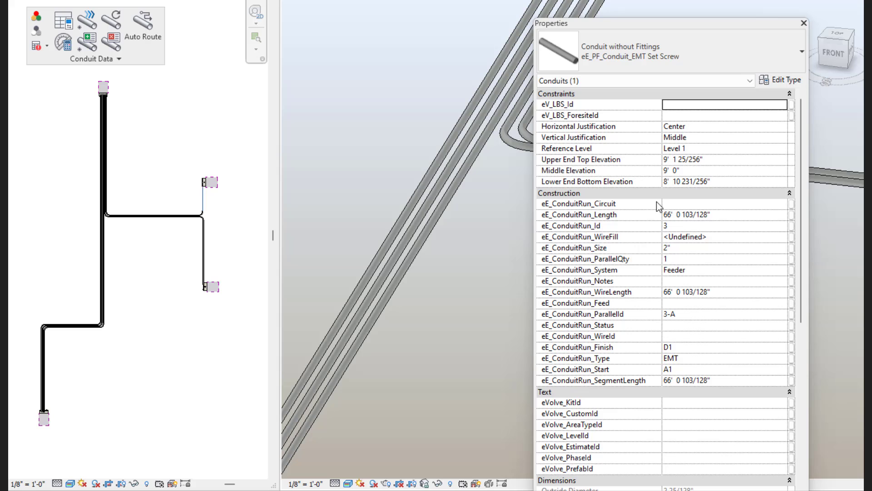
click(453, 254)
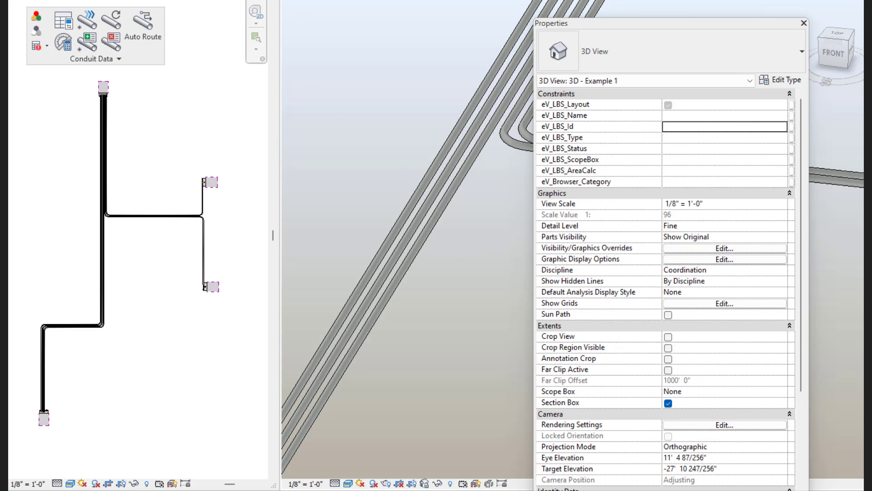
scroll(378, 62, down, 1)
Select both bend elbows and enable Convert, making them Kick 90s (30°, 1' kick height)
drag(375, 59, 508, 186)
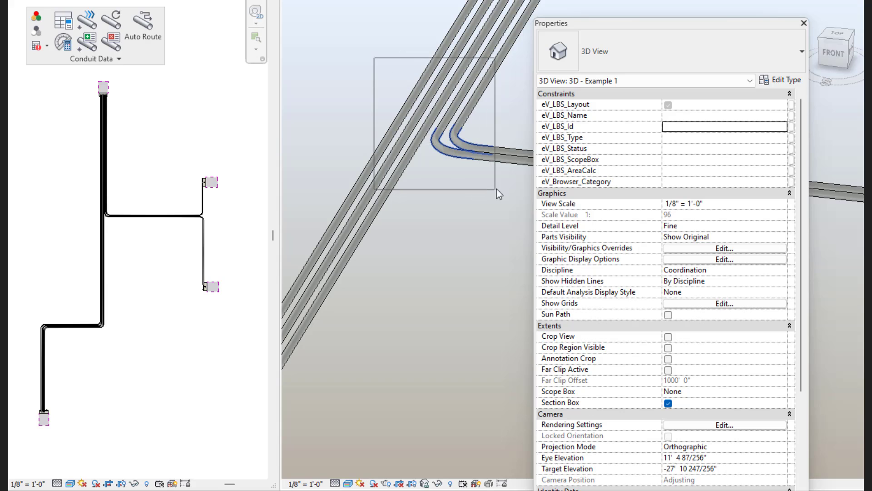
click(641, 53)
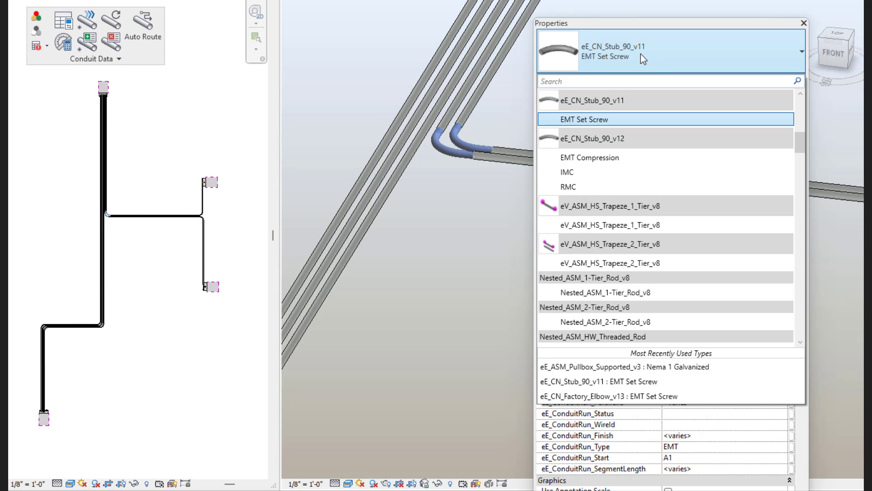
text(kick)
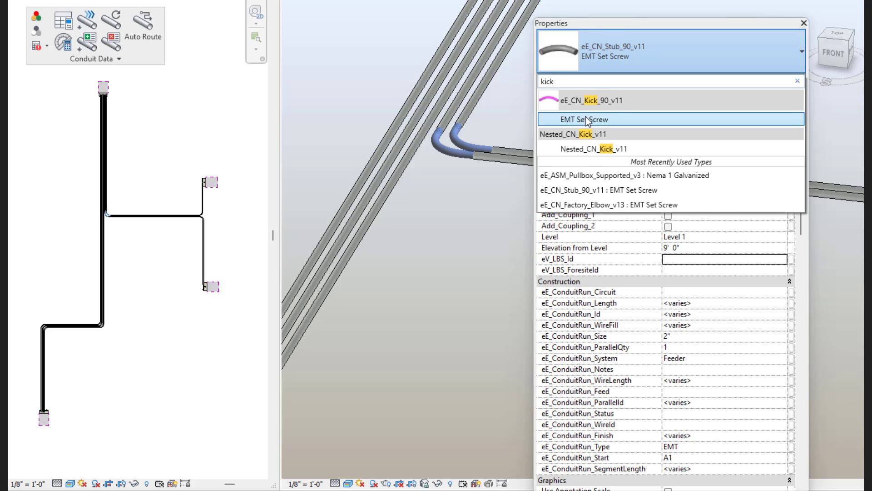
key(Escape)
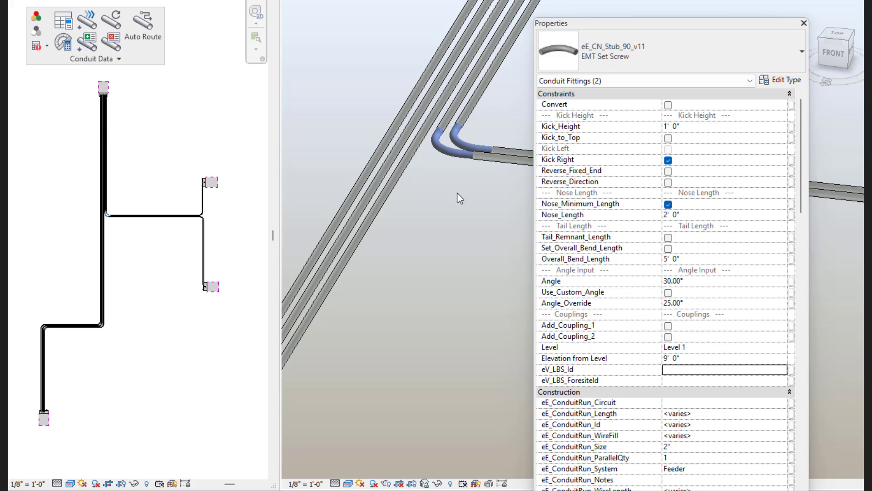
click(668, 104)
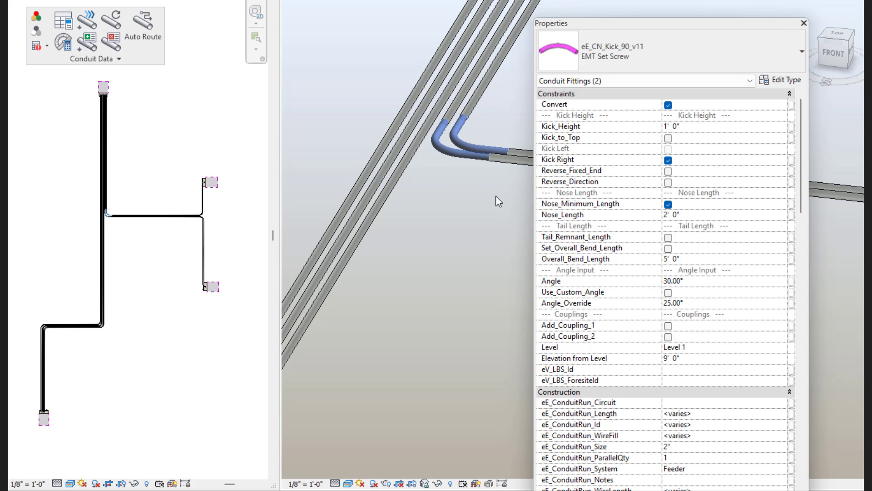
mouse_move(497, 177)
middle_down()
mouse_move(484, 201)
mouse_move(412, 269)
middle_up()
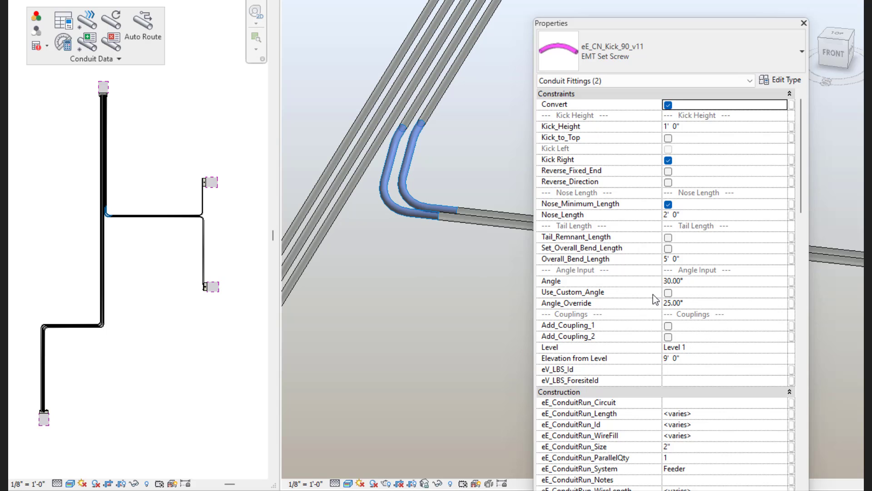
scroll(656, 299, down, 3)
scroll(656, 300, down, 3)
Select a kick fitting to check its run data (EMT run 2, A1 to C1), then deselect
click(431, 229)
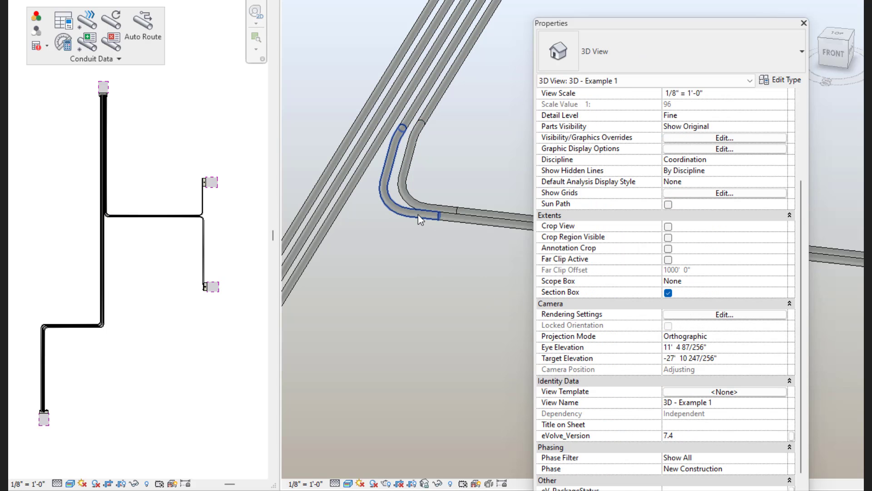
click(418, 215)
scroll(675, 224, down, 2)
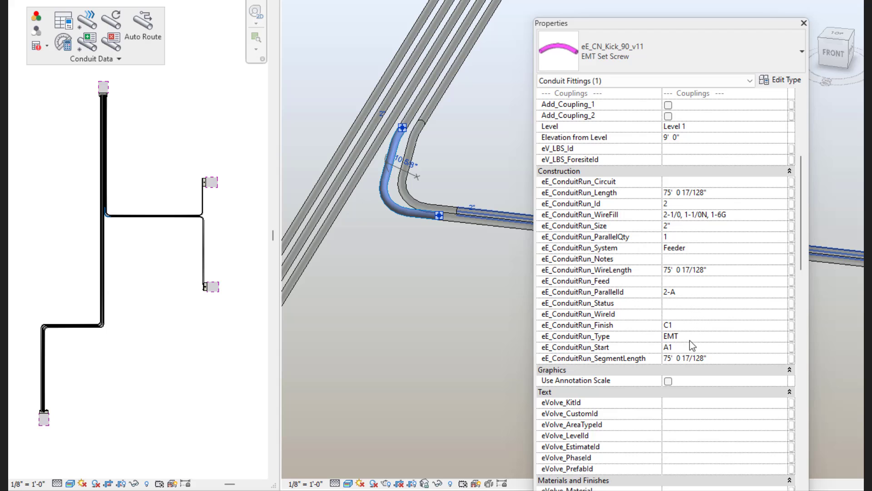
click(397, 281)
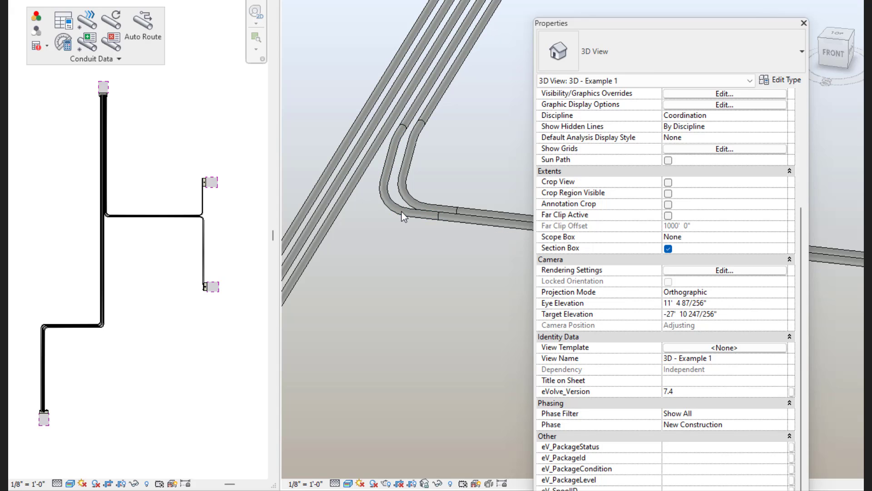
click(804, 24)
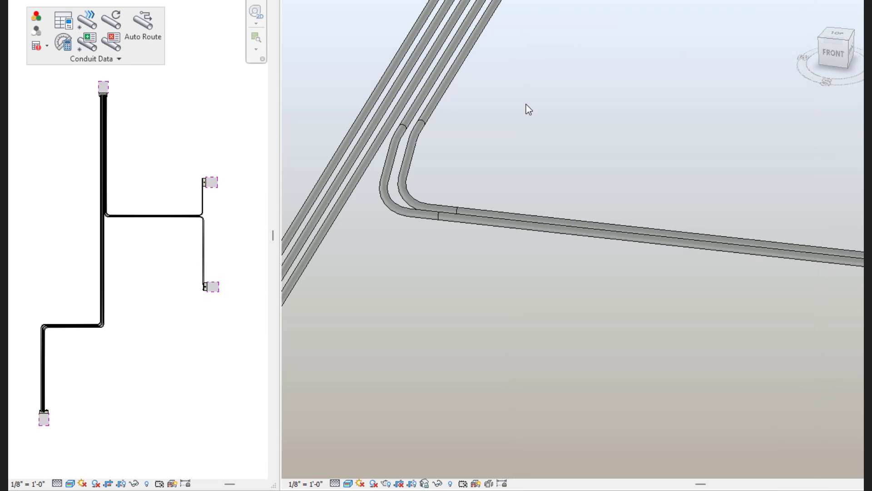
middle_drag(519, 134, 599, 215)
scroll(536, 153, down, 2)
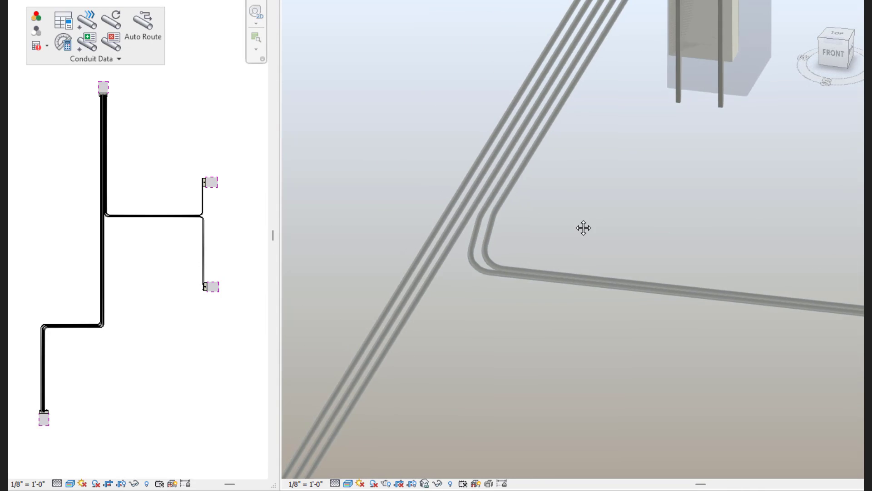